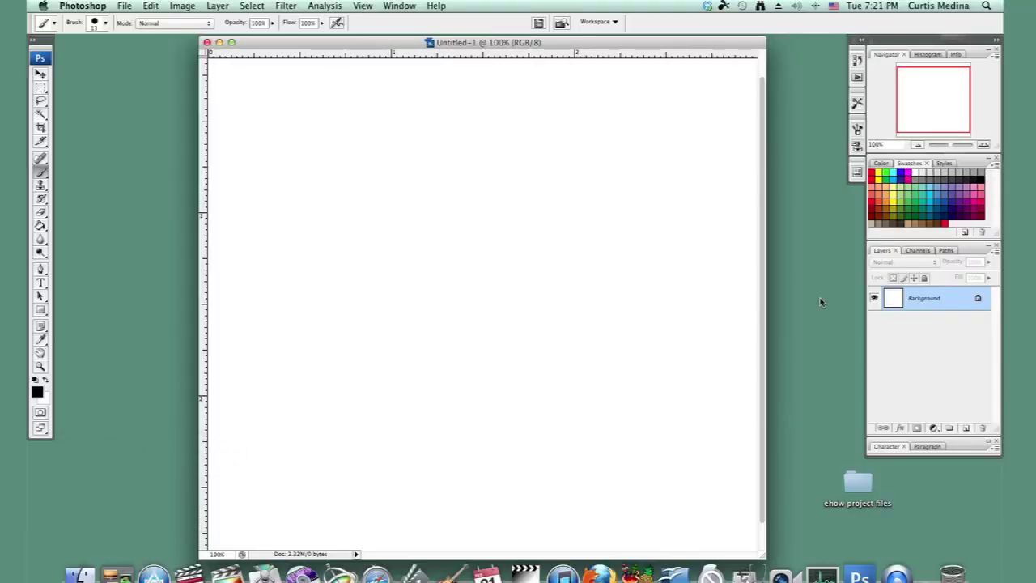
Step: Set the foreground colour to a dark navy blue (000e3b) in the Color Picker
left_click(37, 392)
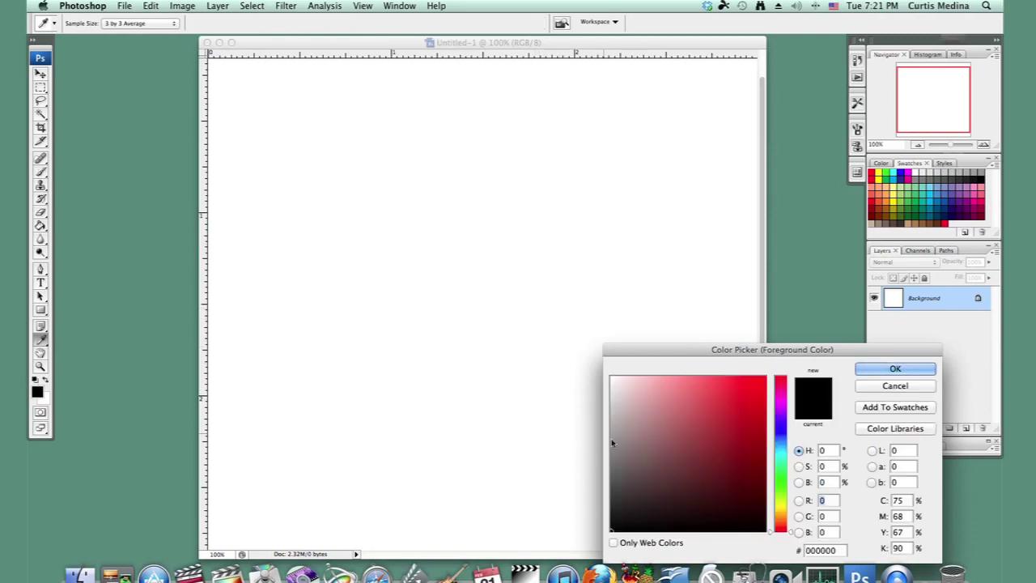
left_click(780, 434)
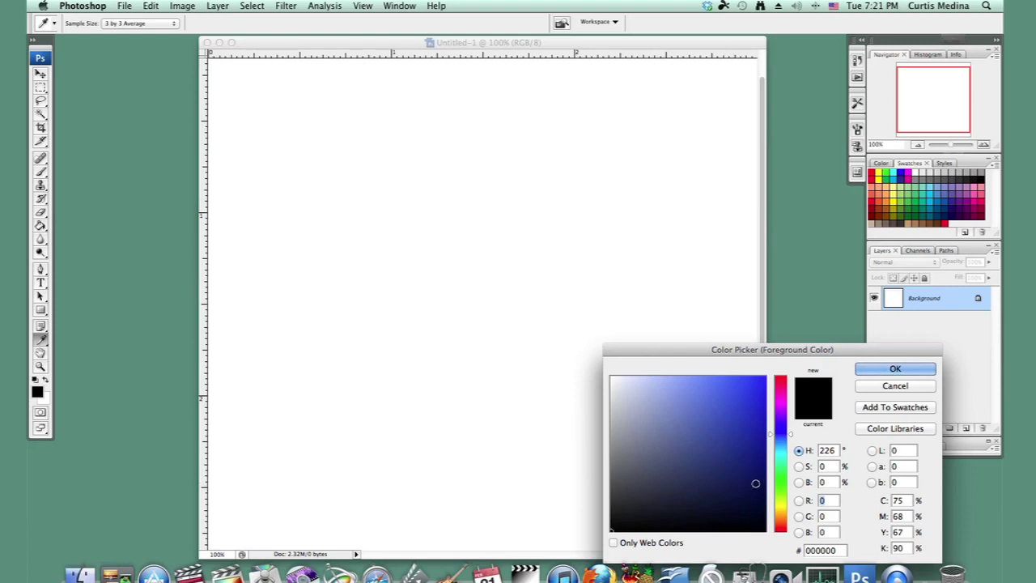
mouse_move(749, 488)
left_mouse_down()
mouse_move(776, 496)
mouse_move(767, 495)
left_mouse_up()
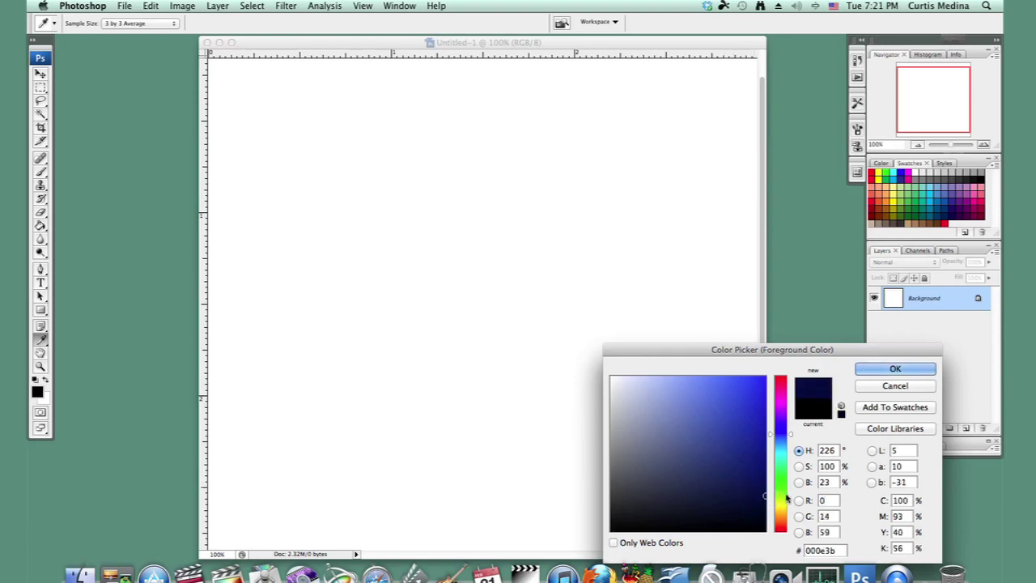
left_click(881, 369)
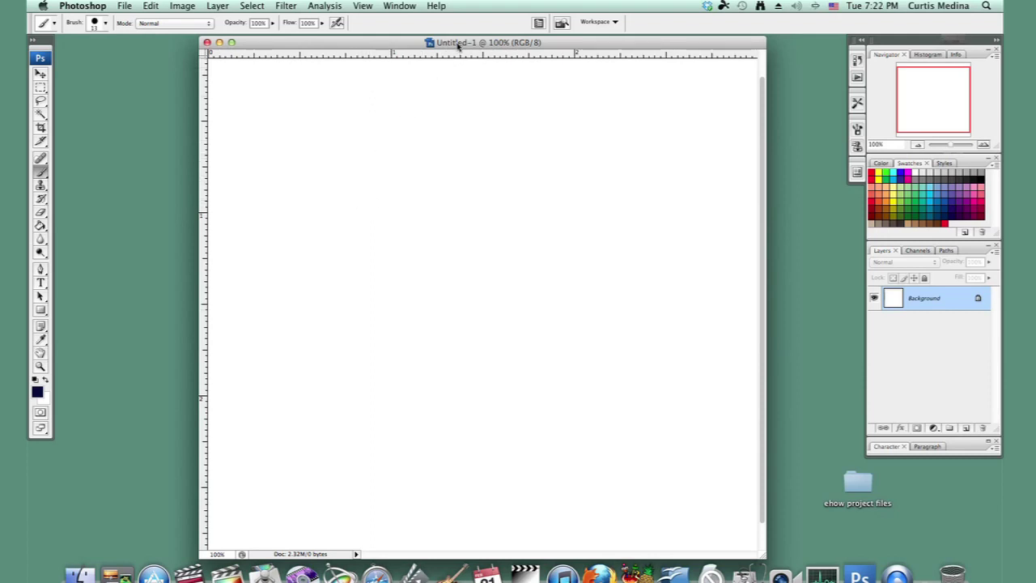
Step: Flood-fill the white canvas with navy, then set the foreground colour to black
left_click(42, 226)
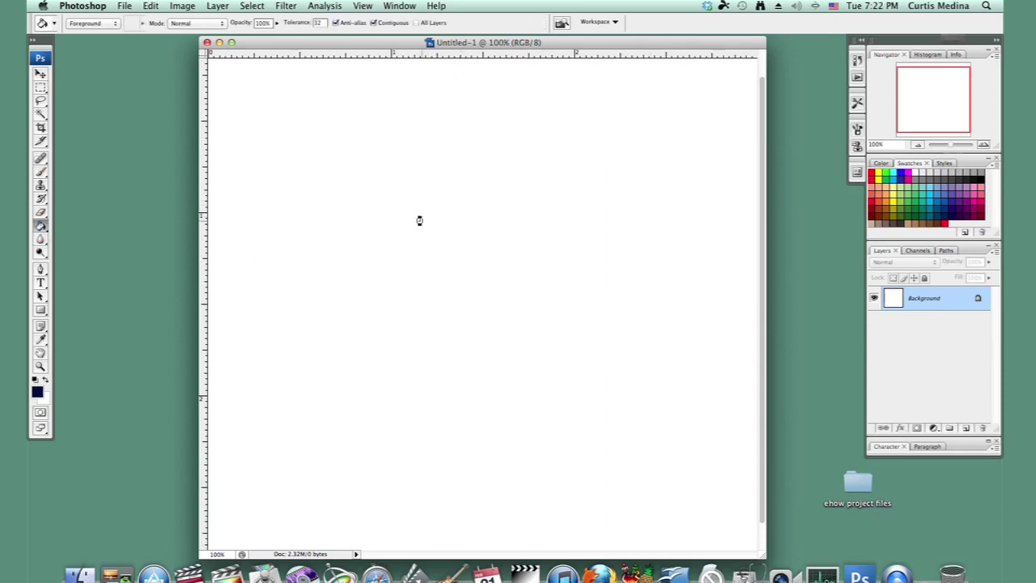
left_click(410, 327)
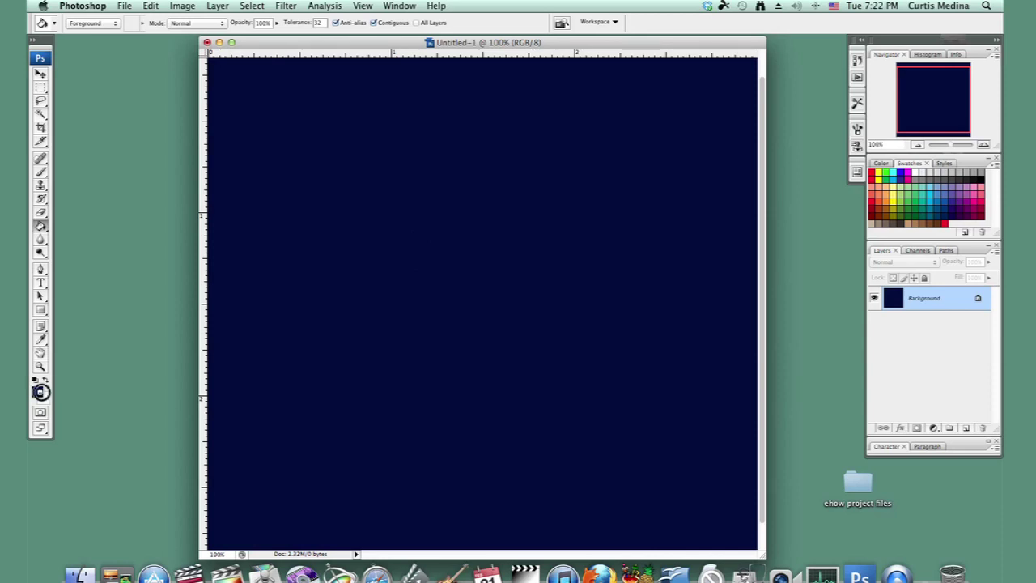
left_click(37, 393)
left_click_drag(654, 504, 608, 534)
left_click(866, 375)
Step: Switch to the Brush tool and bring up its brush presets on the canvas
right_click(441, 220)
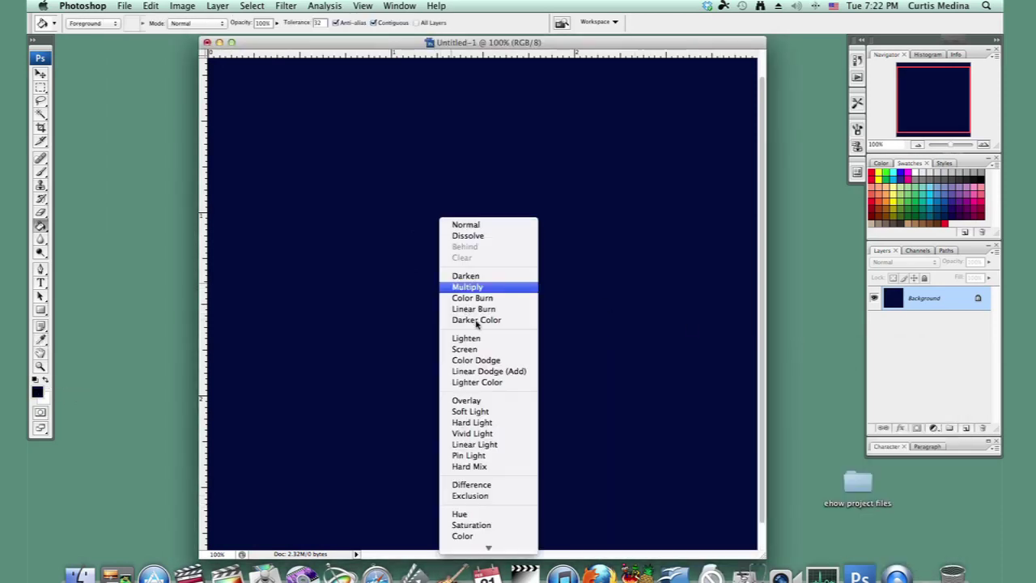
left_click(559, 281)
right_click(559, 280)
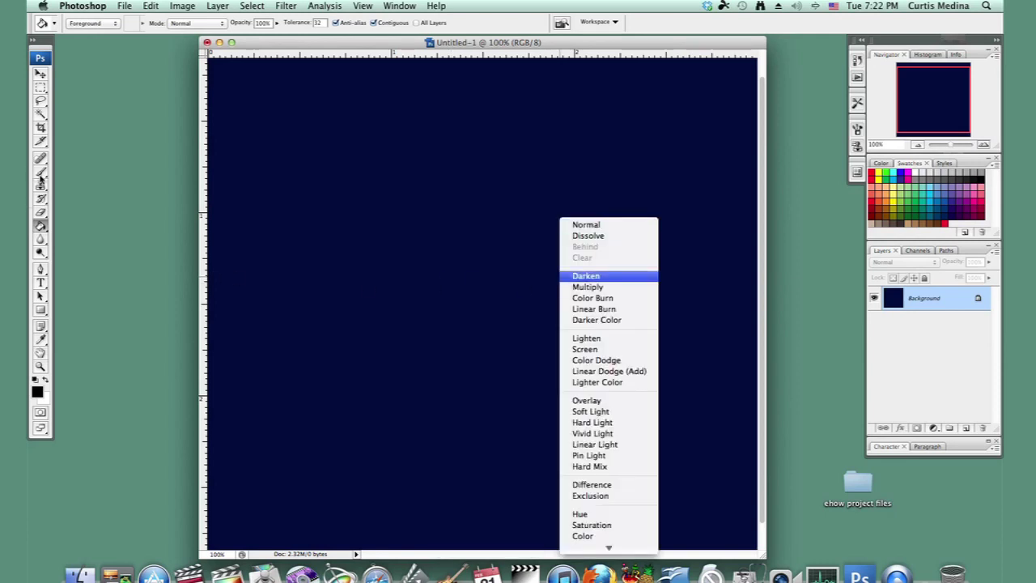
left_click(41, 179)
left_click(43, 173)
right_click(384, 264)
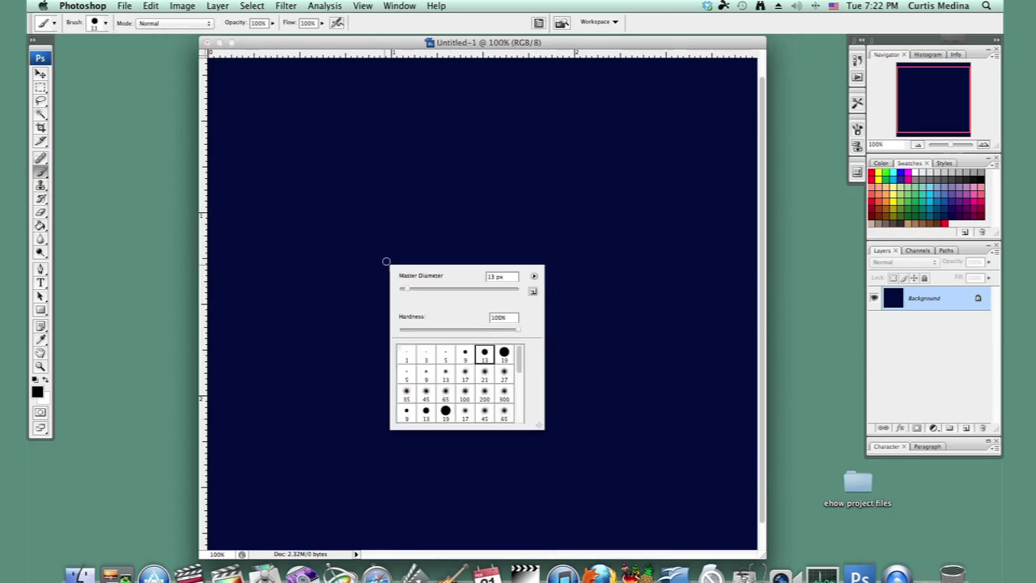
Step: Paint soft black patches at 47% opacity with a soft round brush sized 137, then 422 px
left_click(504, 414)
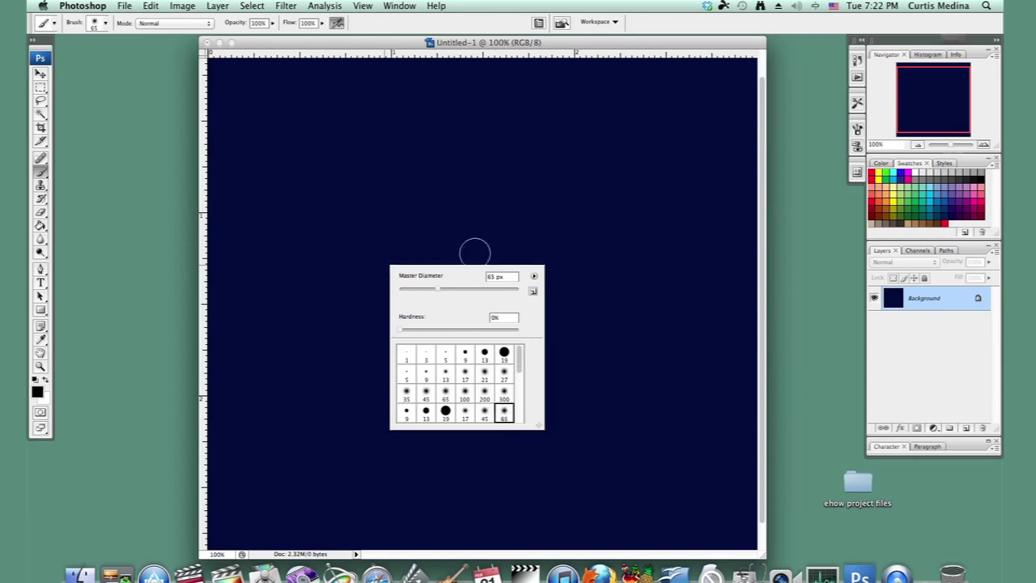
left_click(470, 294)
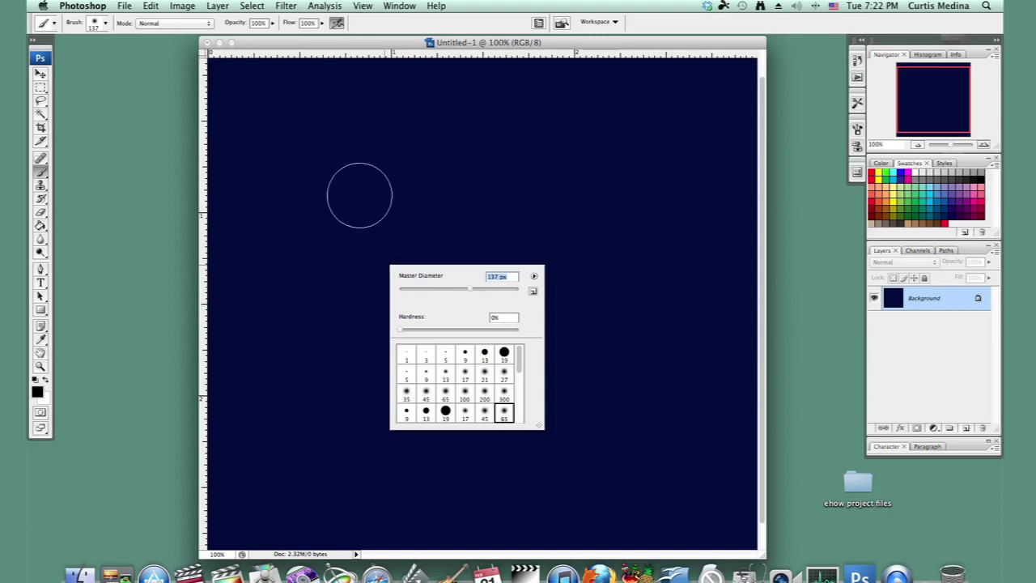
left_click(271, 24)
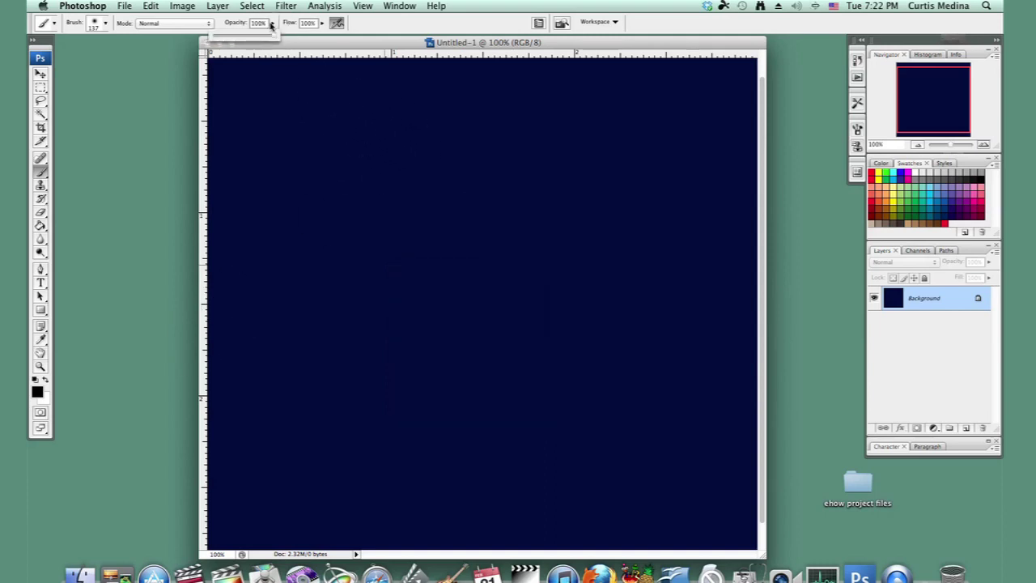
left_click(243, 38)
mouse_move(247, 65)
left_mouse_down()
mouse_move(242, 93)
mouse_move(207, 148)
mouse_move(236, 208)
mouse_move(235, 286)
mouse_move(252, 310)
mouse_move(357, 262)
mouse_move(313, 194)
mouse_move(360, 86)
mouse_move(471, 106)
mouse_move(254, 142)
mouse_move(403, 245)
mouse_move(258, 339)
mouse_move(405, 372)
mouse_move(426, 450)
mouse_move(363, 436)
mouse_move(327, 566)
mouse_move(347, 502)
mouse_move(345, 423)
mouse_move(385, 338)
left_mouse_up()
right_click(385, 338)
left_click_drag(464, 358, 499, 358)
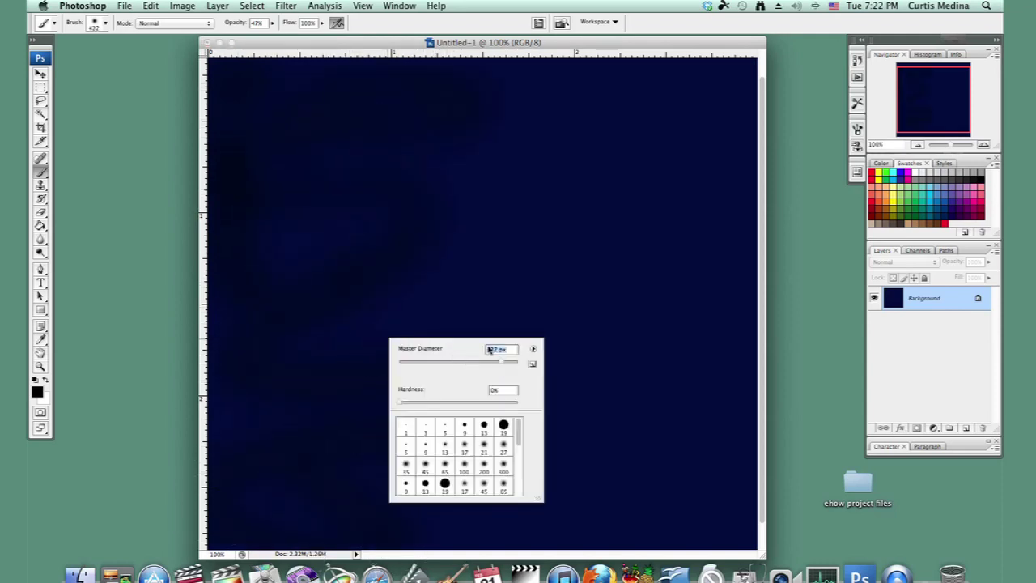
key("Return")
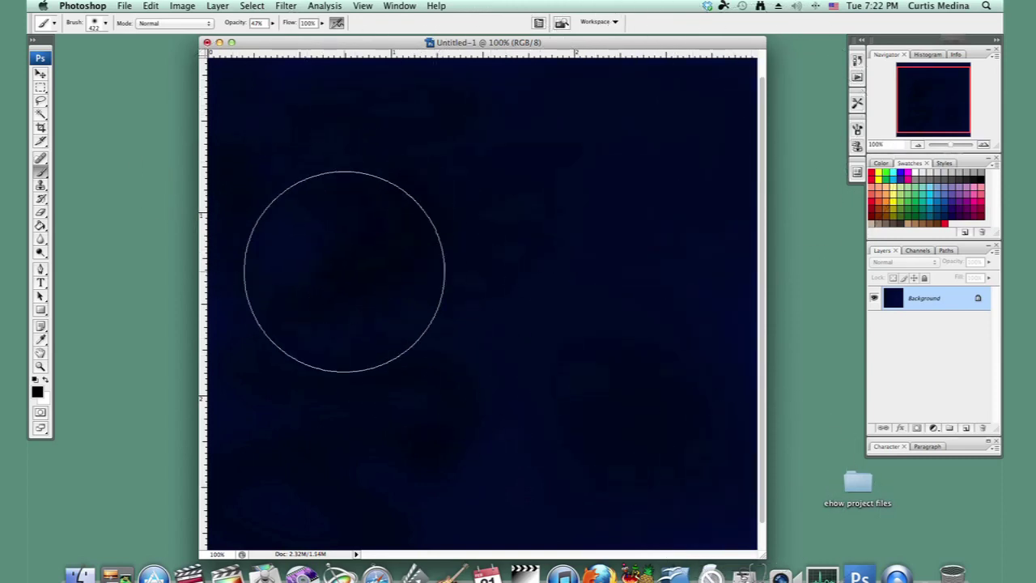
right_click(477, 295)
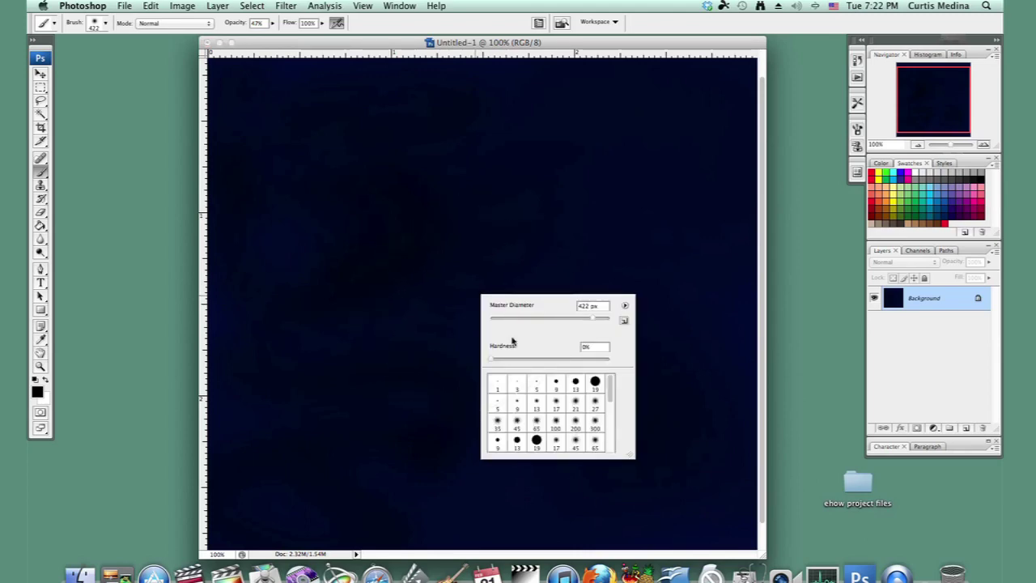
Step: Set up a 17 px soft brush painting white at raised opacity
left_click(573, 443)
left_click(555, 441)
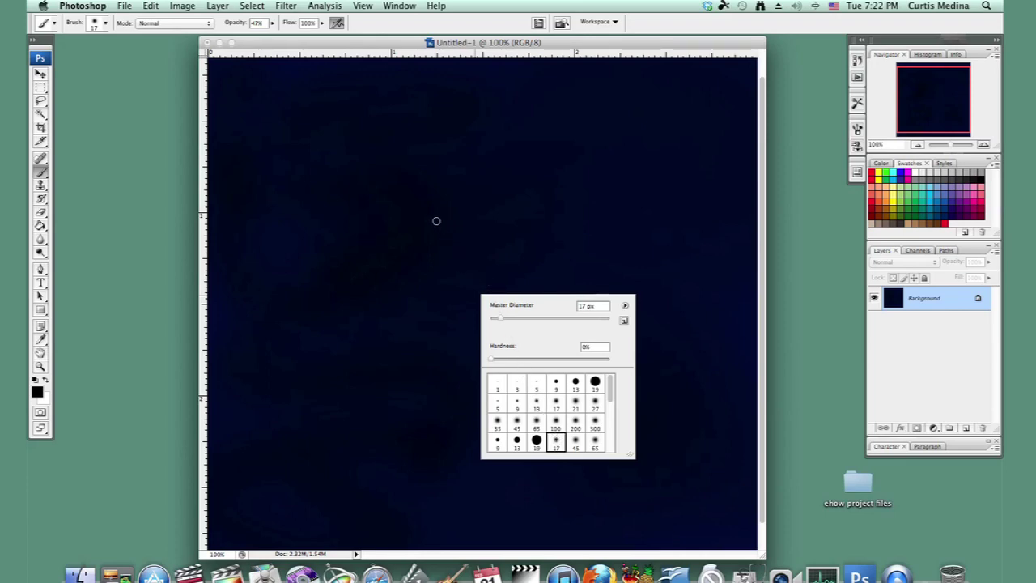
left_click(46, 382)
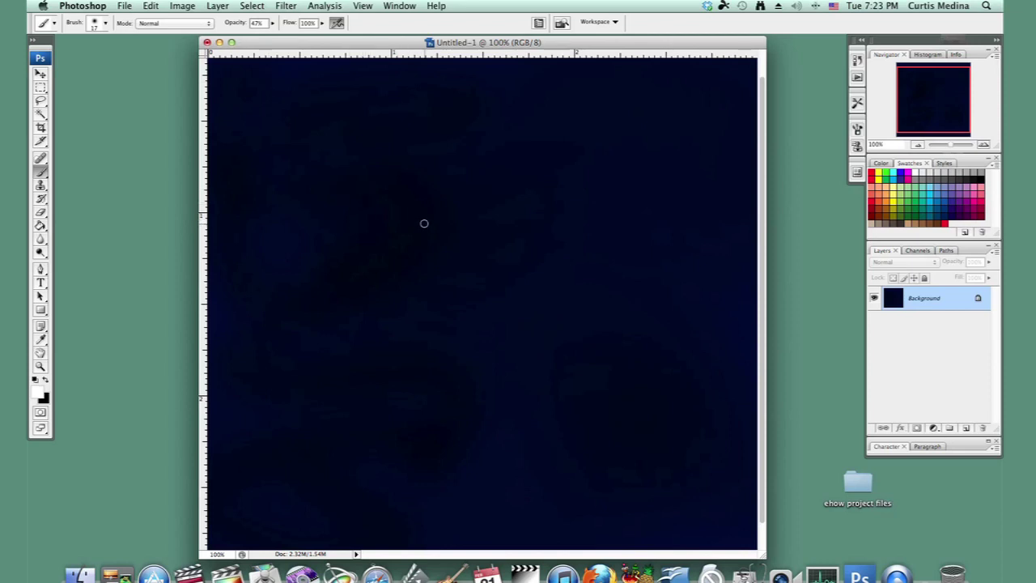
left_click_drag(272, 25, 319, 62)
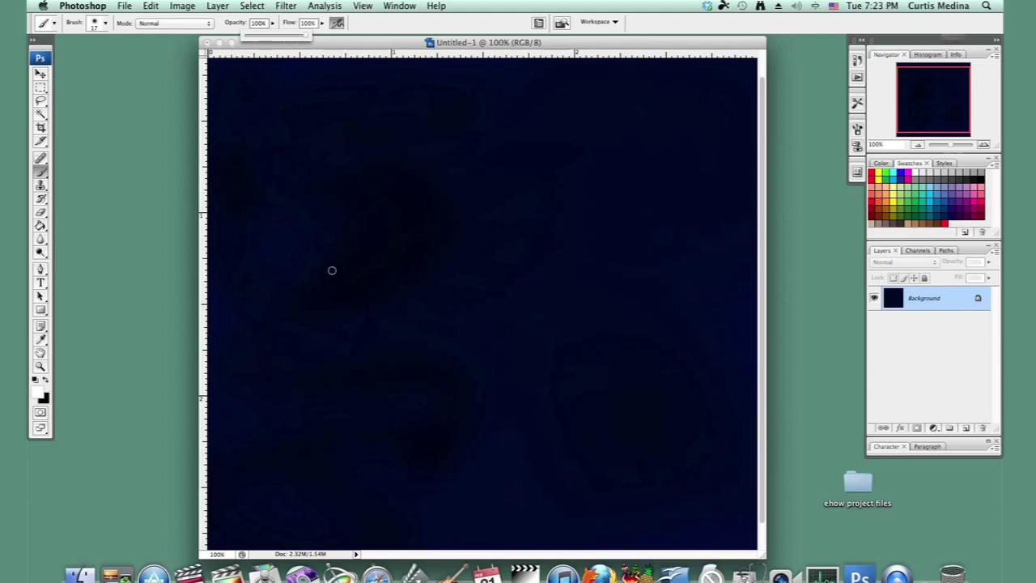
Step: Dot the Big Dipper stars in white across the upper middle of the sky
left_click(332, 268)
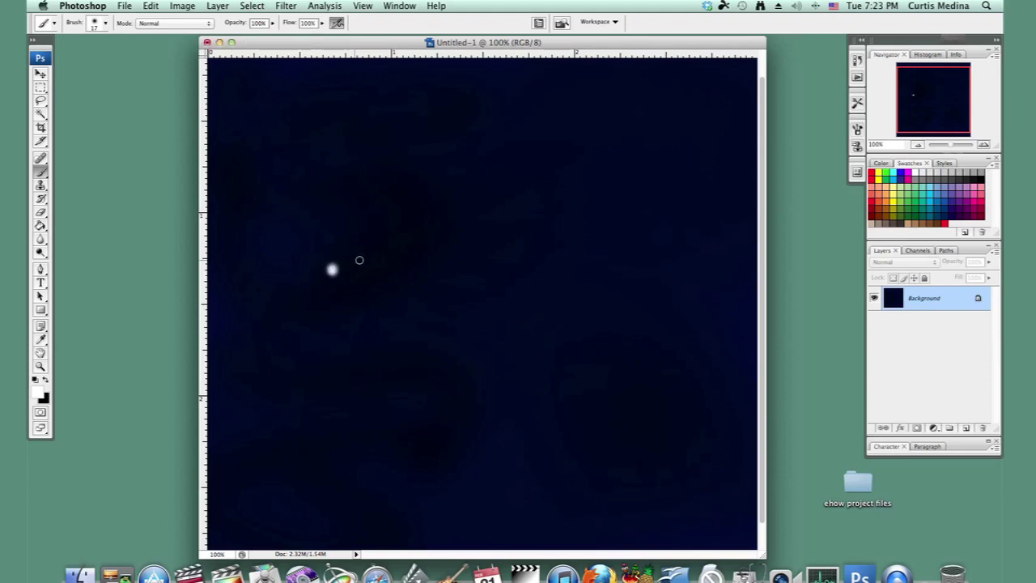
left_click(417, 238)
left_click(504, 253)
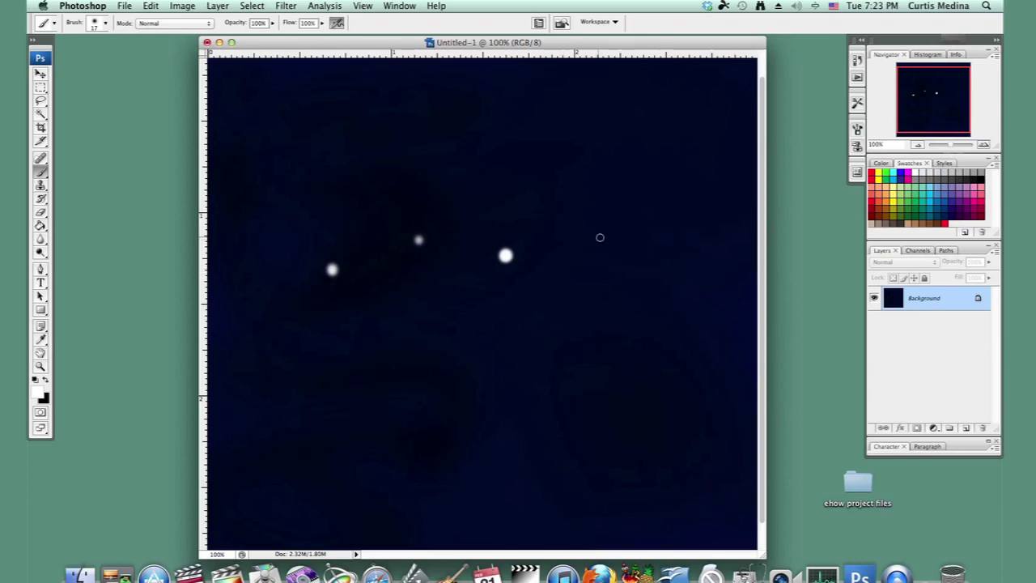
left_click(576, 266)
left_click(687, 205)
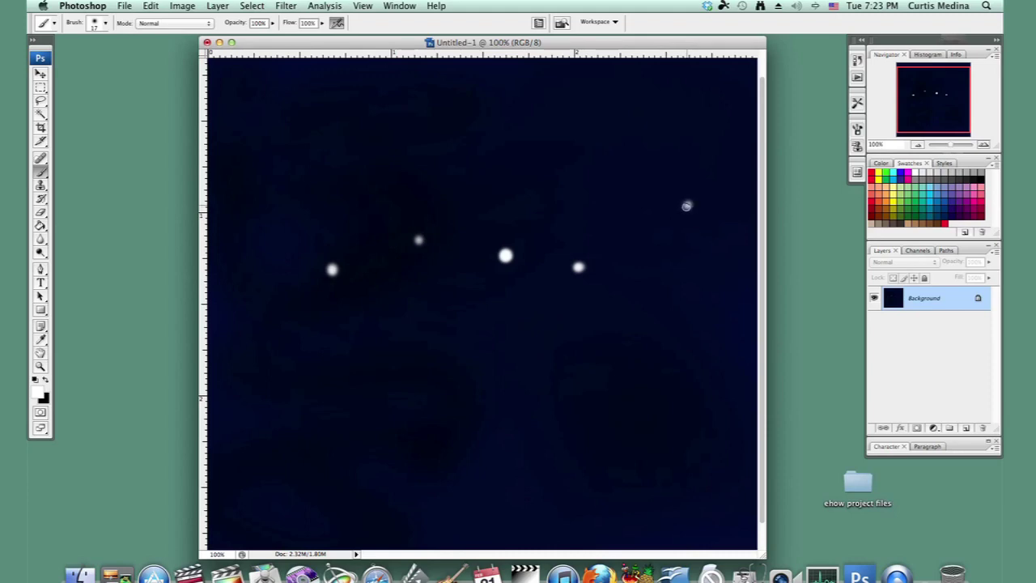
left_click(615, 312)
Step: Shrink the brush and dot tiny white stars around the sky, including the lower left
right_click(430, 200)
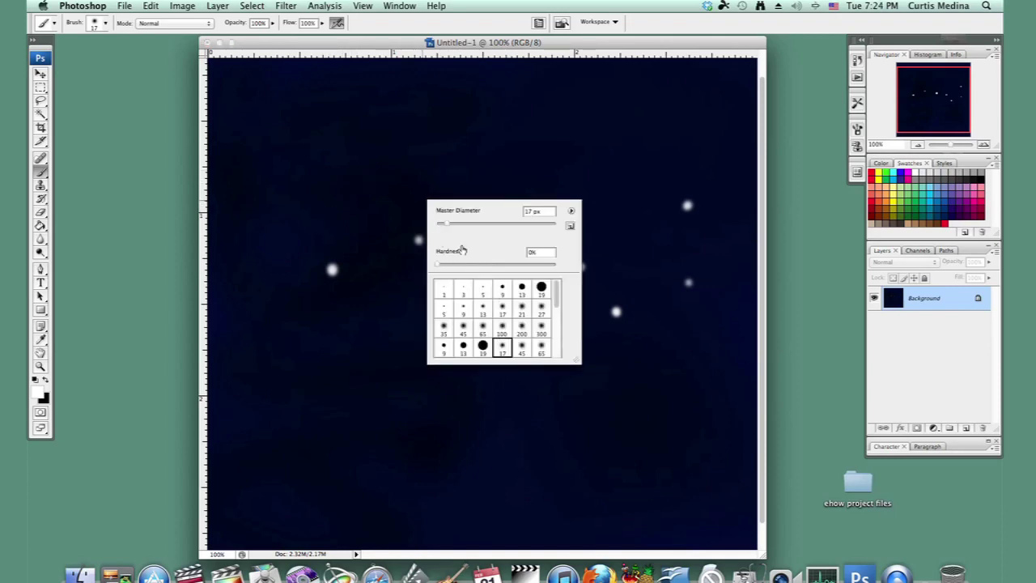
left_click_drag(441, 229, 429, 224)
left_click(357, 194)
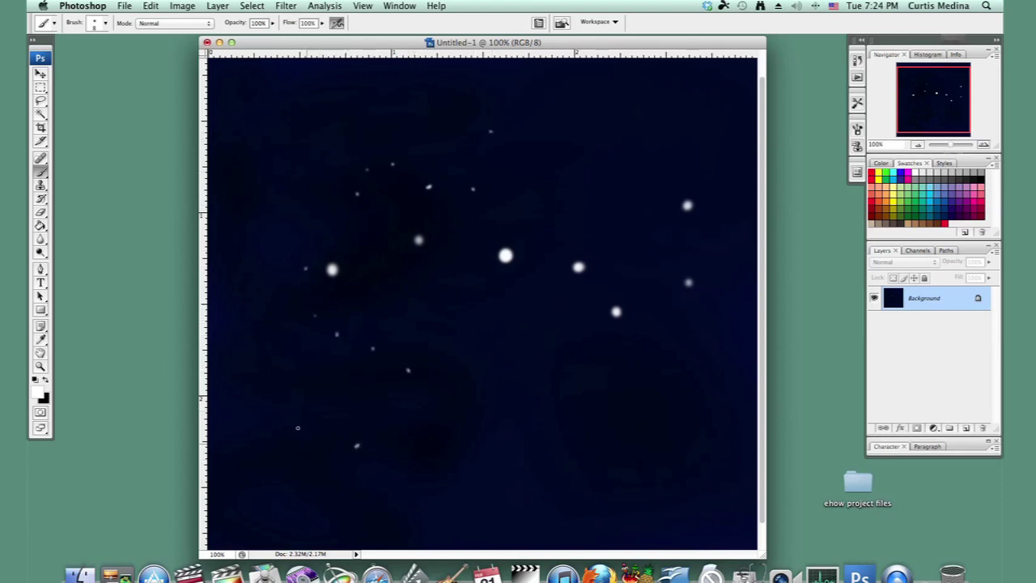
left_click(297, 428)
left_click(284, 381)
left_click(398, 353)
left_click(589, 206)
left_click(228, 398)
left_click(243, 418)
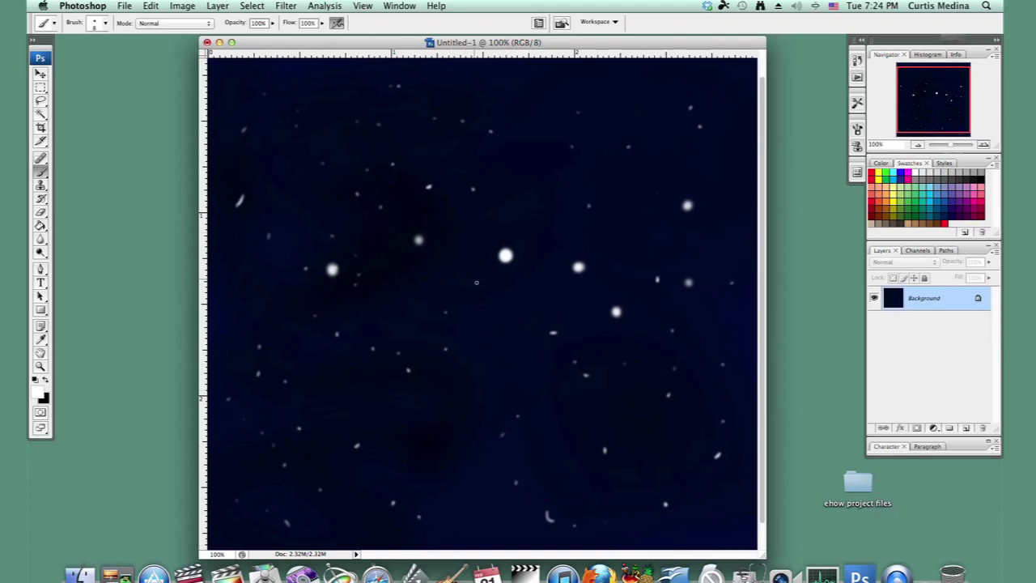
Step: Enlarge the brush to 30 px and dab soft glows near the bottom, undoing the extras
right_click(466, 356)
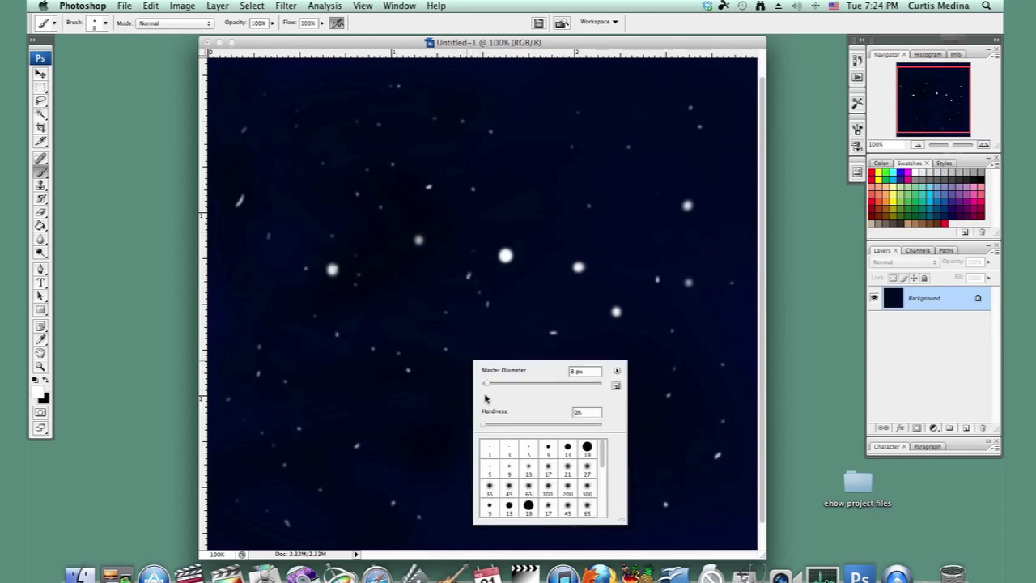
left_click_drag(487, 385, 508, 385)
key("Return")
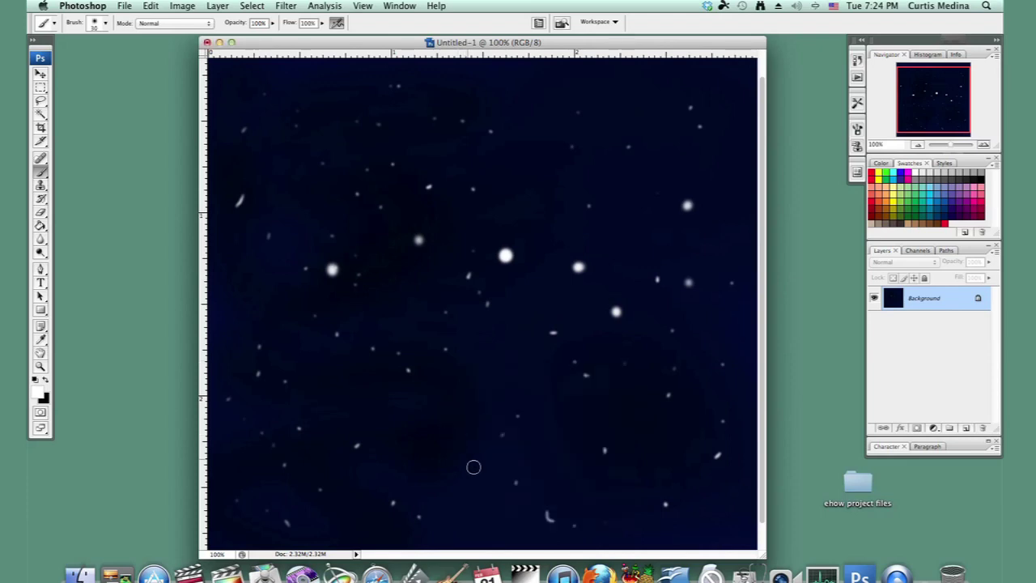
left_click(431, 474)
mouse_move(470, 490)
left_mouse_down()
mouse_move(492, 497)
mouse_move(519, 497)
left_mouse_up()
left_click(555, 484)
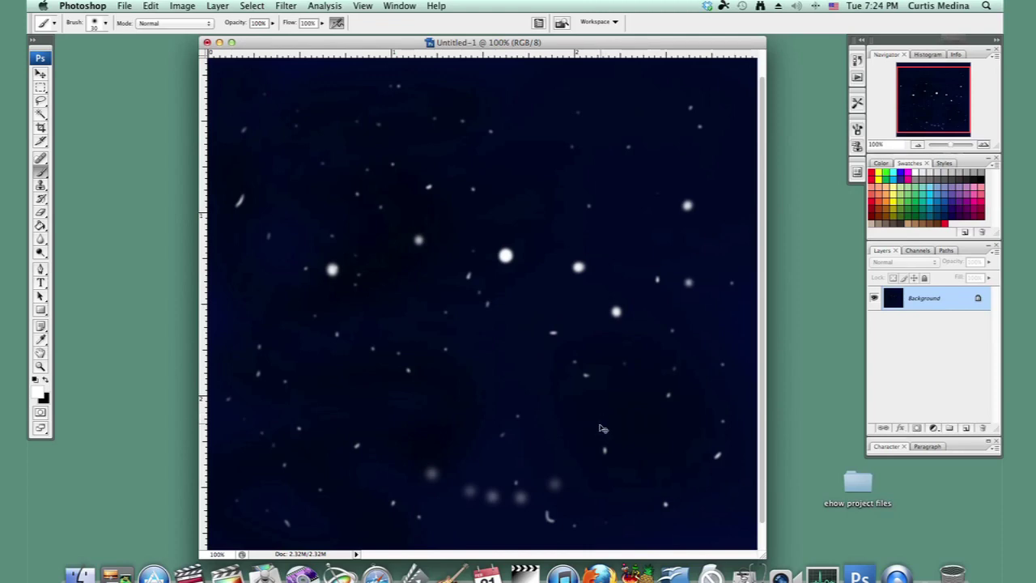
key("super+alt+z")
key("super+alt+z")
key("super+alt+z")
key("super+alt+z")
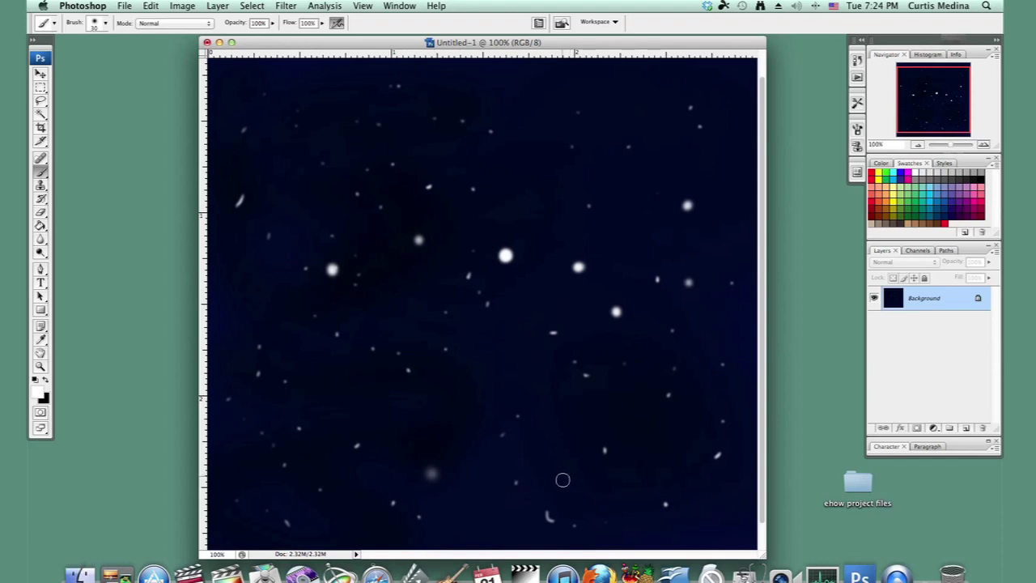
left_click(567, 487)
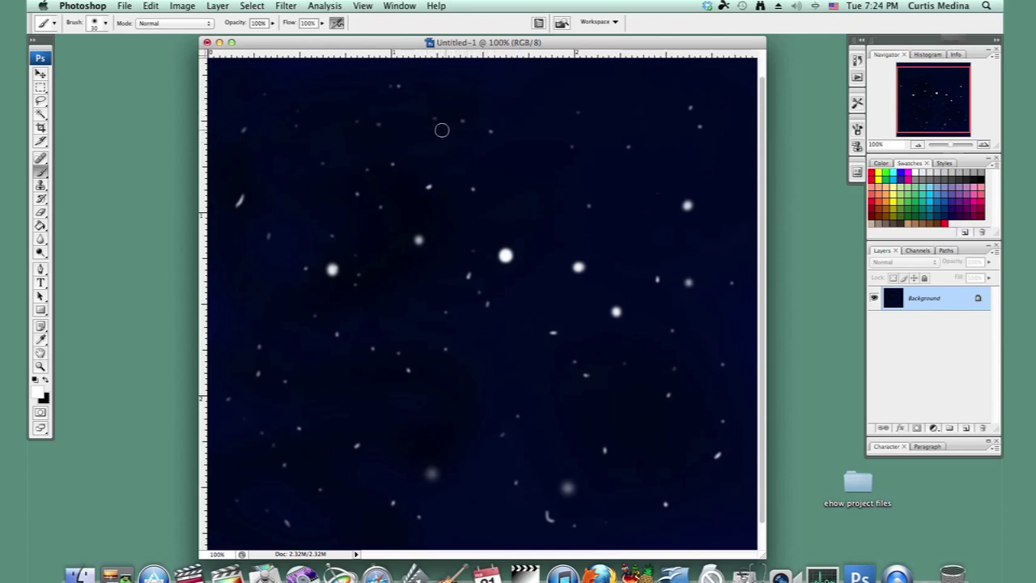
Step: Reduce the brush to 10 px and add a small star near the top edge
right_click(412, 130)
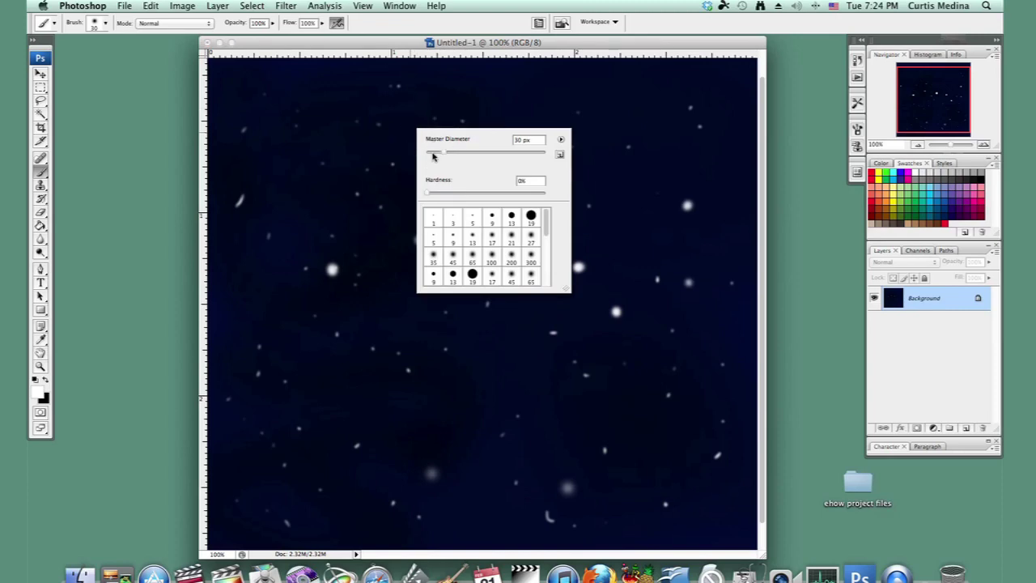
left_click_drag(434, 158, 429, 158)
key("Return")
left_click(469, 88)
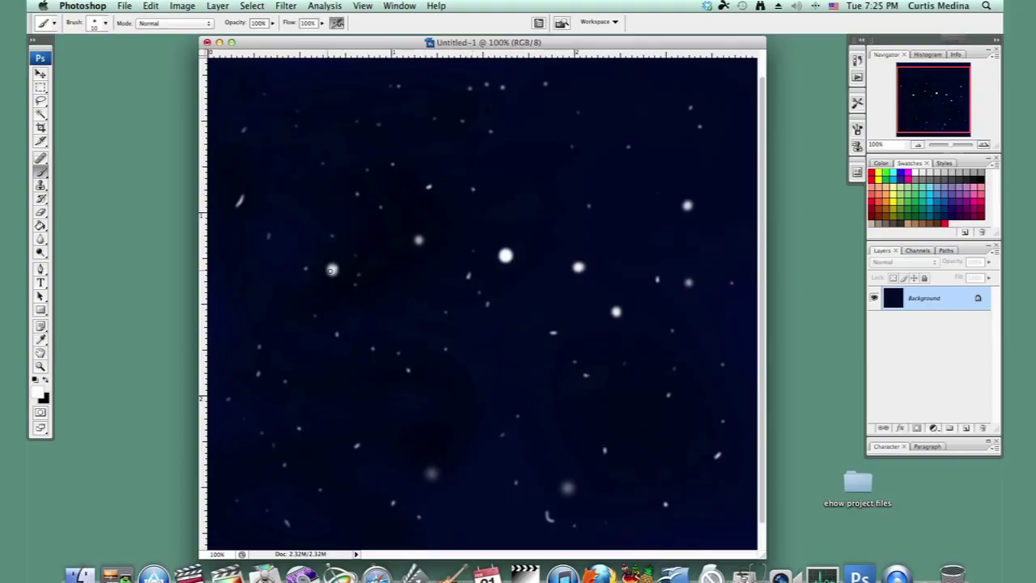
Step: Paint flare spikes through the four left and central Big Dipper stars with the 10 px brush
mouse_move(333, 256)
left_mouse_down()
mouse_move(334, 282)
mouse_move(341, 266)
mouse_move(340, 274)
left_mouse_up()
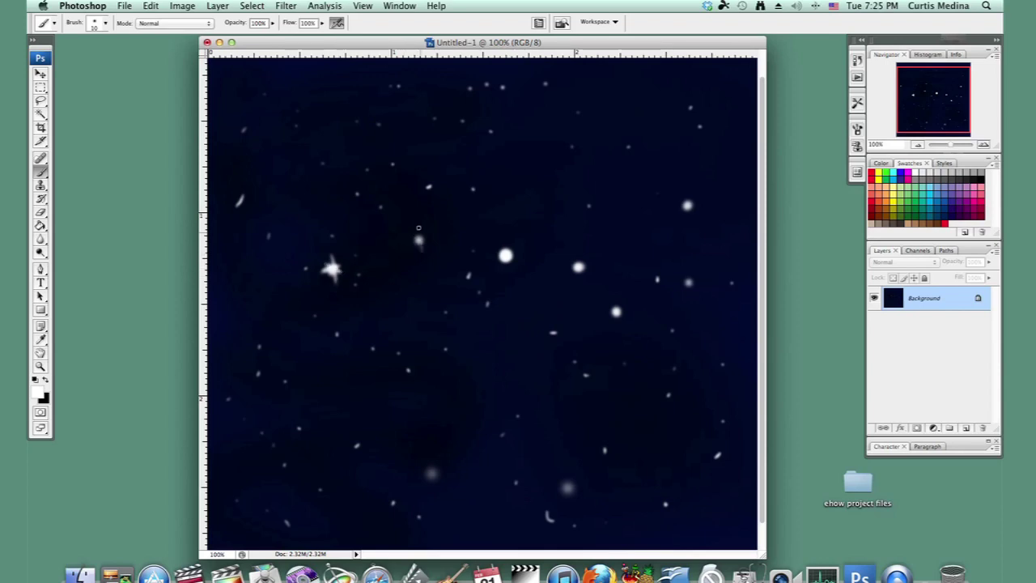
left_click_drag(419, 227, 413, 250)
left_click_drag(505, 246, 505, 257)
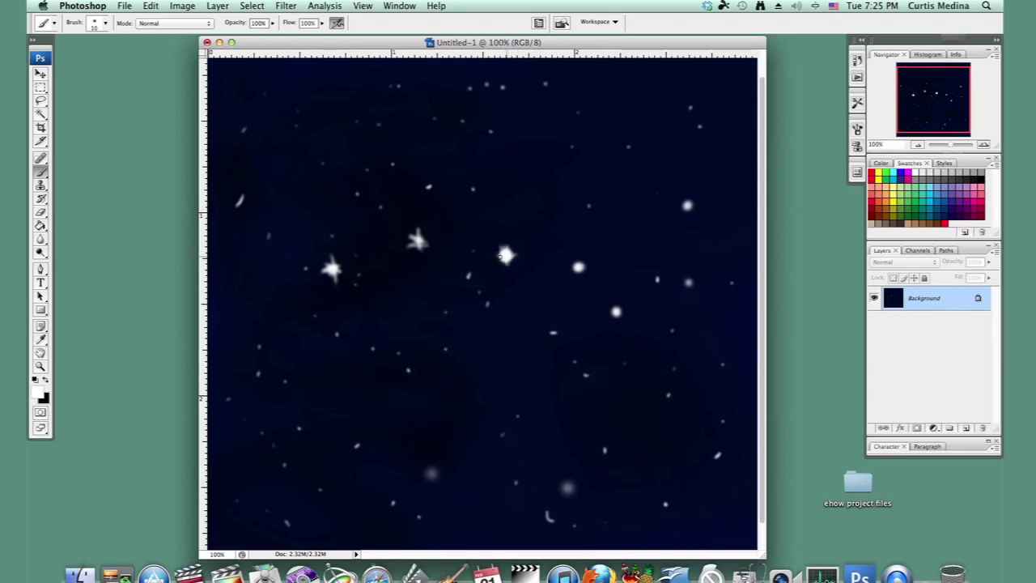
mouse_move(570, 268)
left_mouse_down()
mouse_move(596, 259)
mouse_move(572, 258)
mouse_move(577, 281)
mouse_move(572, 238)
mouse_move(596, 274)
left_mouse_up()
key("z")
left_click(594, 287)
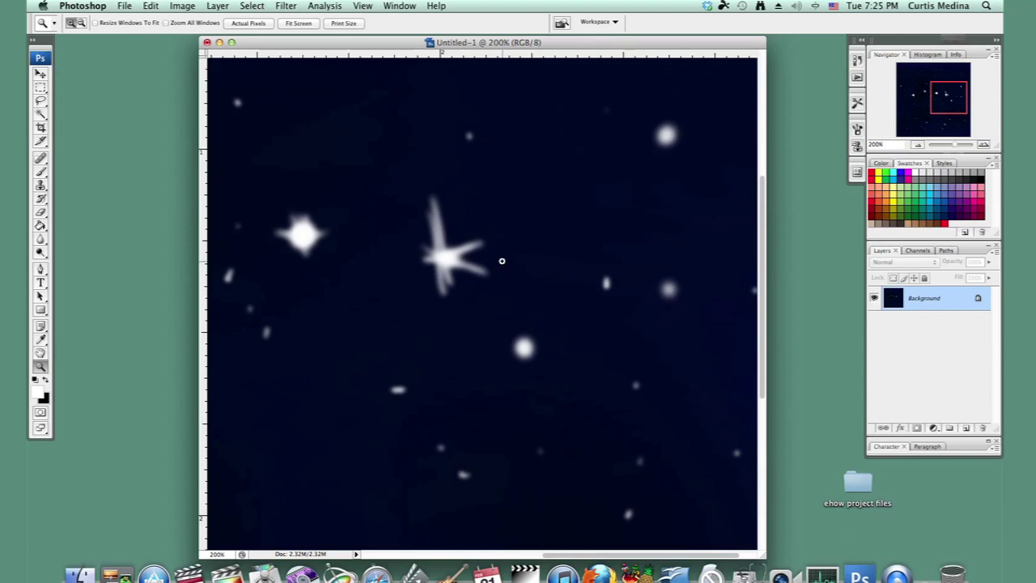
Step: Add crossing flare spikes to the lower middle, upper right and right middle dipper stars
key("b")
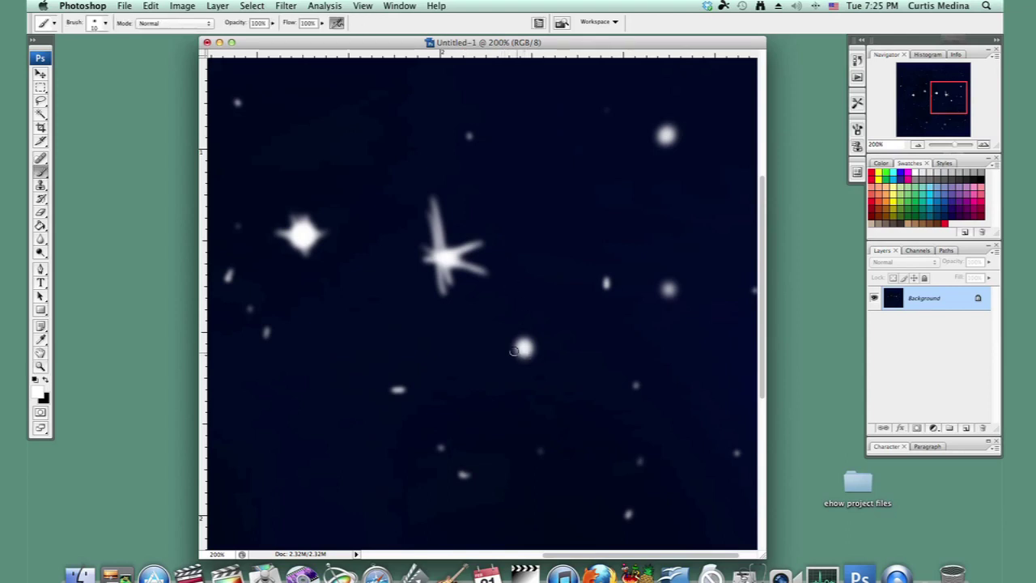
mouse_move(513, 350)
left_mouse_down()
mouse_move(517, 324)
mouse_move(525, 366)
mouse_move(513, 301)
mouse_move(534, 381)
left_mouse_up()
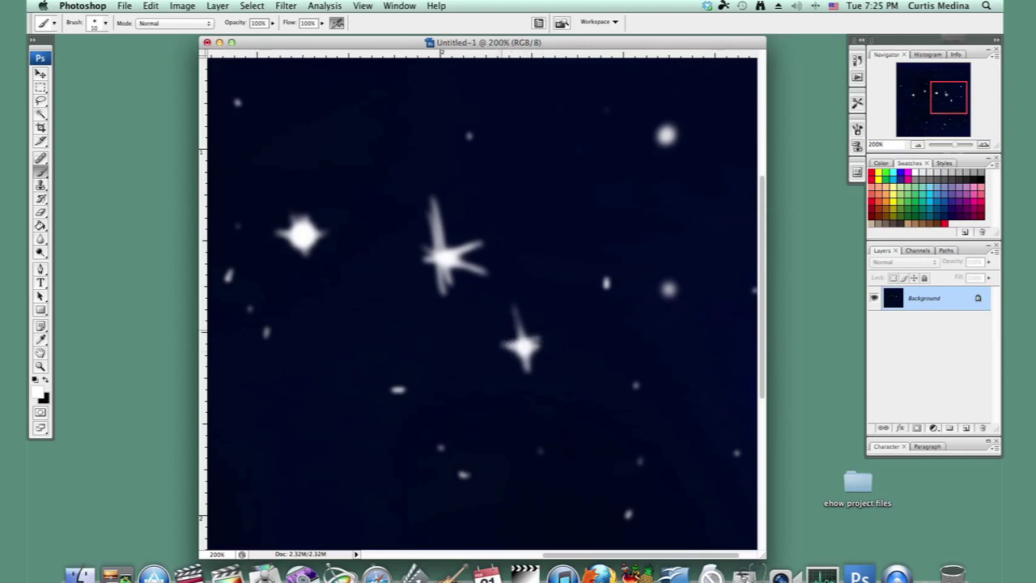
mouse_move(509, 338)
left_mouse_down()
mouse_move(508, 325)
mouse_move(546, 363)
left_mouse_up()
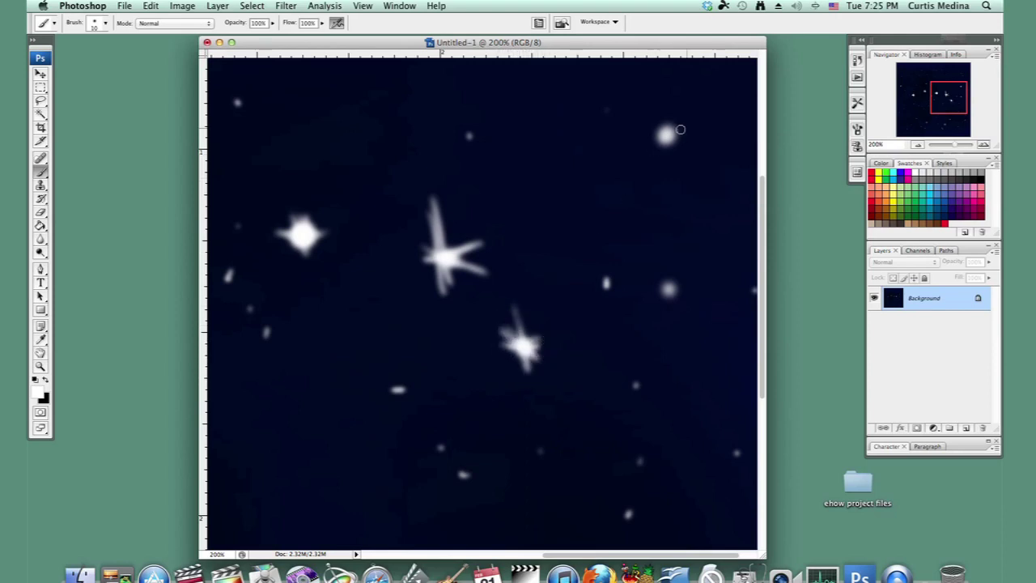
mouse_move(680, 129)
left_mouse_down()
mouse_move(648, 139)
mouse_move(668, 130)
left_mouse_up()
mouse_move(668, 88)
left_mouse_down()
mouse_move(663, 162)
mouse_move(670, 113)
mouse_move(665, 158)
mouse_move(668, 142)
mouse_move(689, 164)
left_mouse_up()
mouse_move(664, 302)
left_mouse_down()
mouse_move(672, 278)
mouse_move(661, 312)
mouse_move(677, 275)
mouse_move(658, 330)
mouse_move(666, 290)
mouse_move(654, 272)
mouse_move(681, 308)
mouse_move(666, 269)
mouse_move(673, 325)
mouse_move(674, 287)
mouse_move(672, 313)
mouse_move(672, 291)
mouse_move(662, 290)
mouse_move(696, 283)
left_mouse_up()
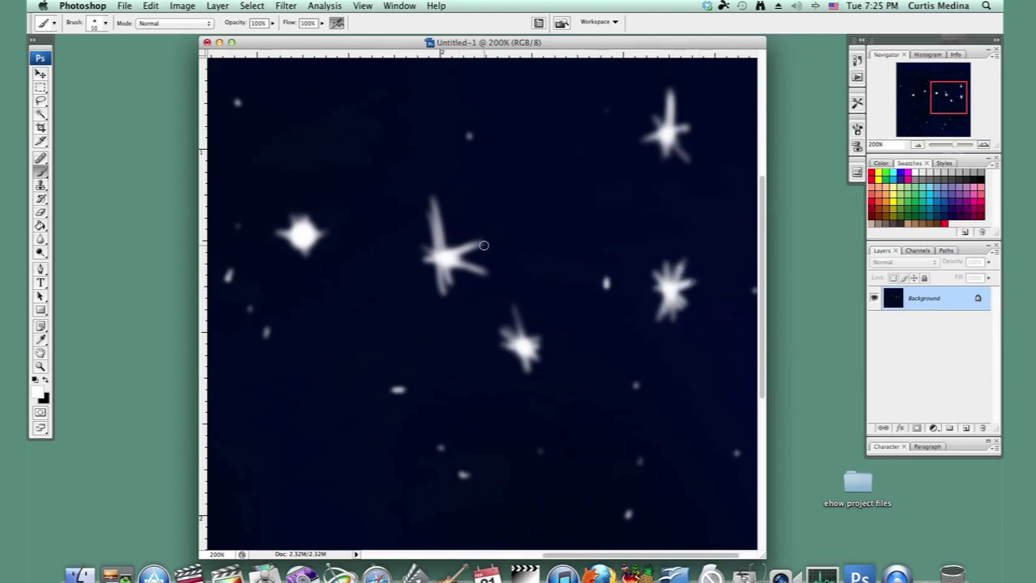
key("z")
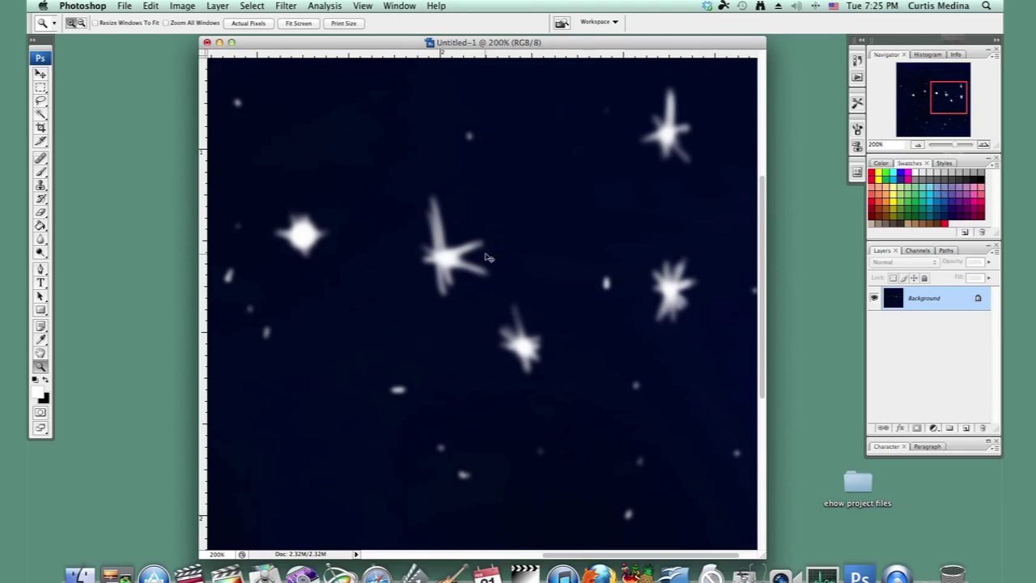
key("alt")
left_click(489, 259, "alt")
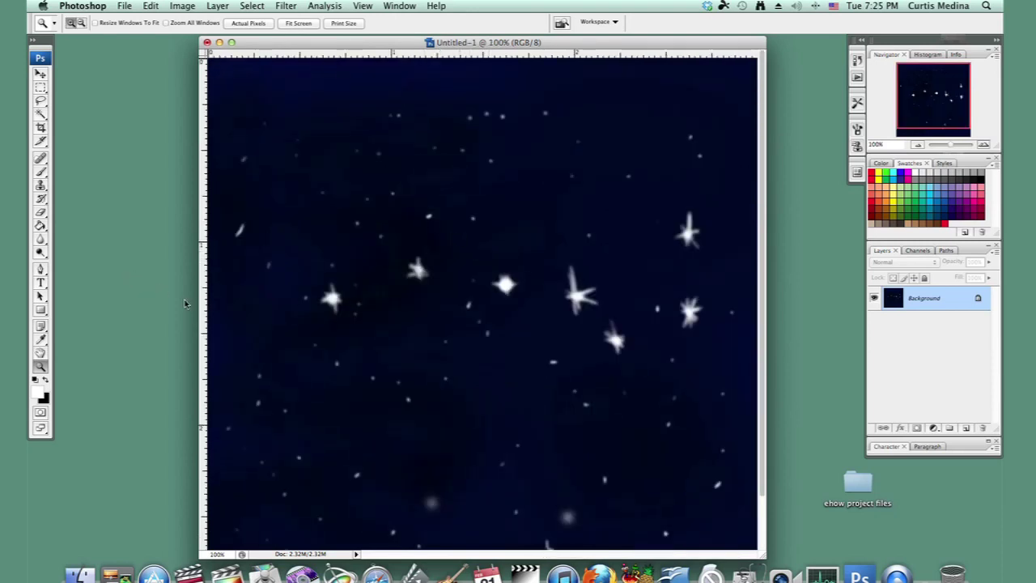
Step: Paint small cross-shaped sparkles and short star streaks around the sky
key("b")
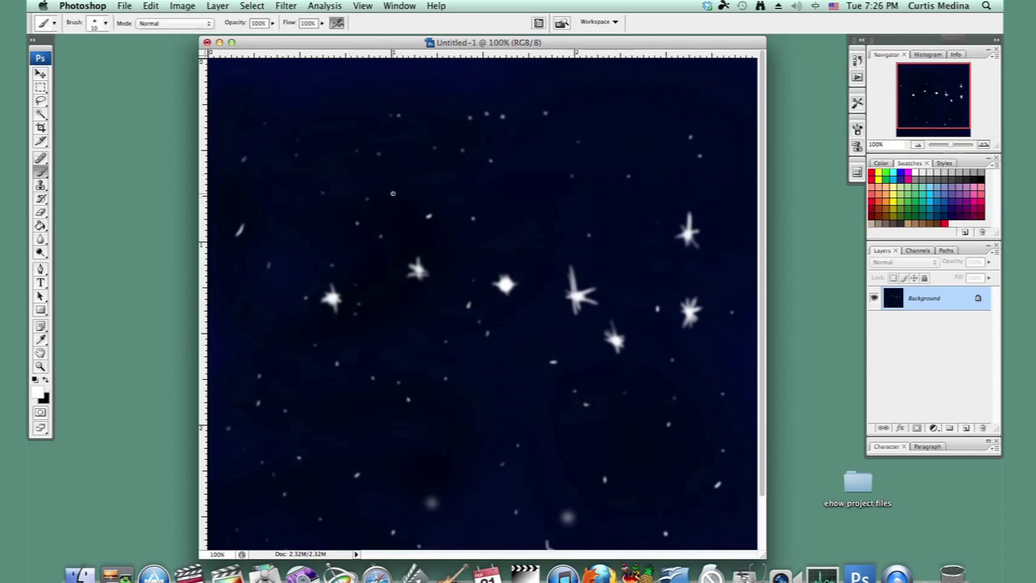
mouse_move(393, 186)
left_mouse_down()
mouse_move(393, 206)
mouse_move(401, 191)
left_mouse_up()
left_click(407, 403)
left_click_drag(437, 501, 425, 501)
left_click_drag(431, 491, 432, 510)
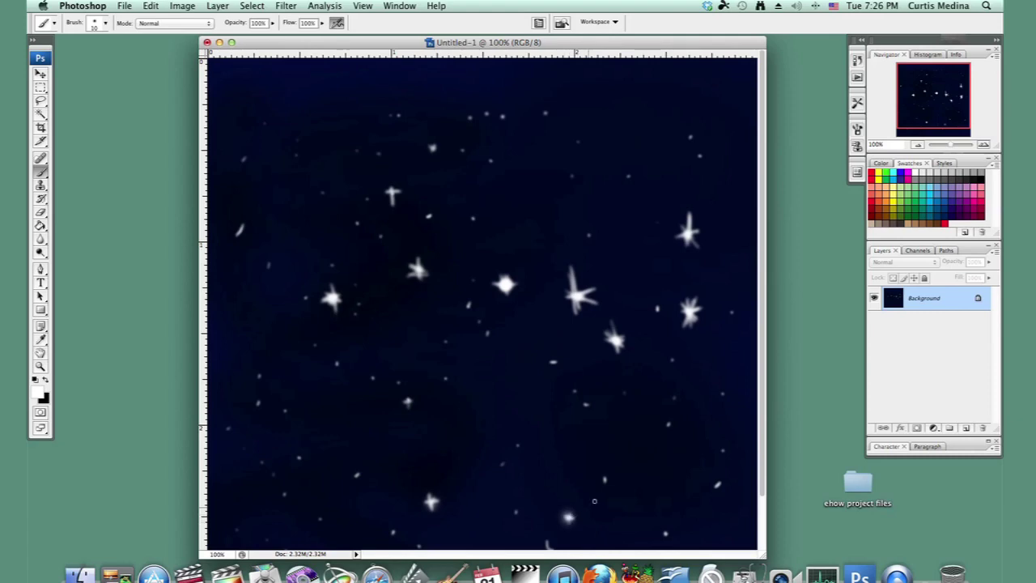
left_click_drag(666, 423, 672, 422)
left_click_drag(715, 392, 729, 391)
Step: Draw white connecting lines between the Big Dipper stars to trace the dipper outline
left_click_drag(396, 275, 356, 295)
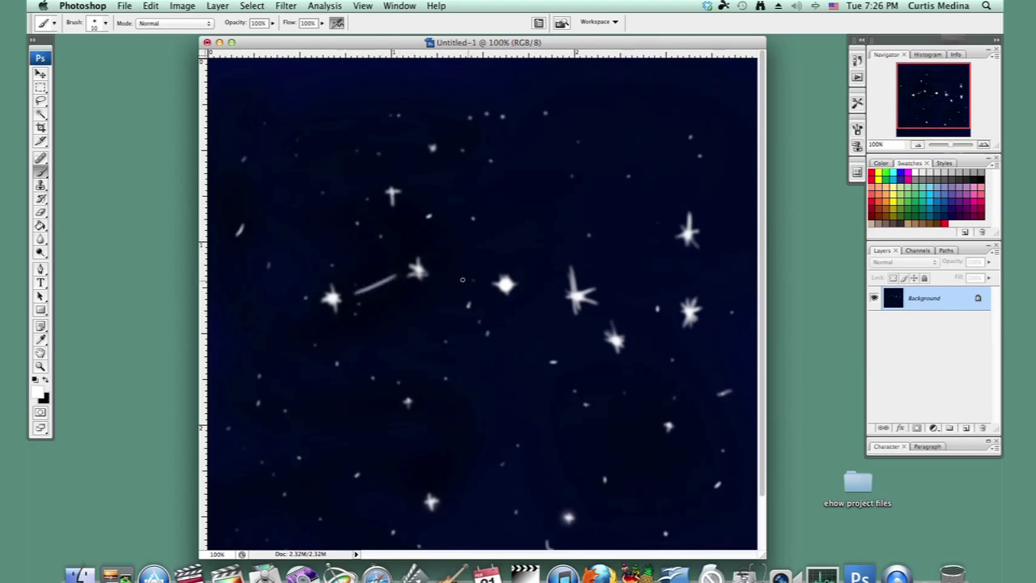
left_click_drag(444, 273, 553, 294)
mouse_move(660, 249)
left_mouse_down()
mouse_move(607, 280)
mouse_move(607, 323)
mouse_move(640, 336)
left_mouse_up()
left_click_drag(693, 260, 691, 280)
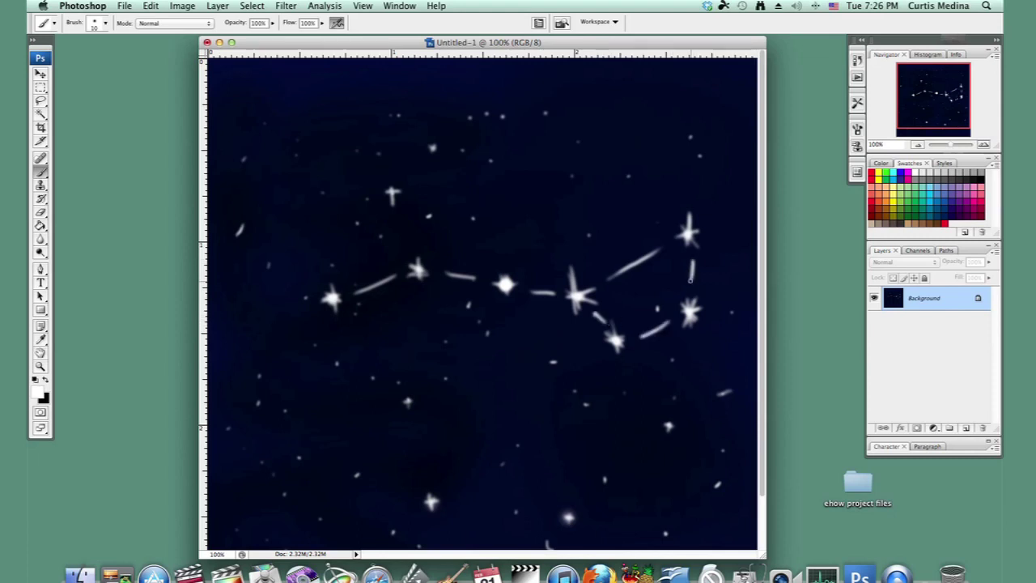